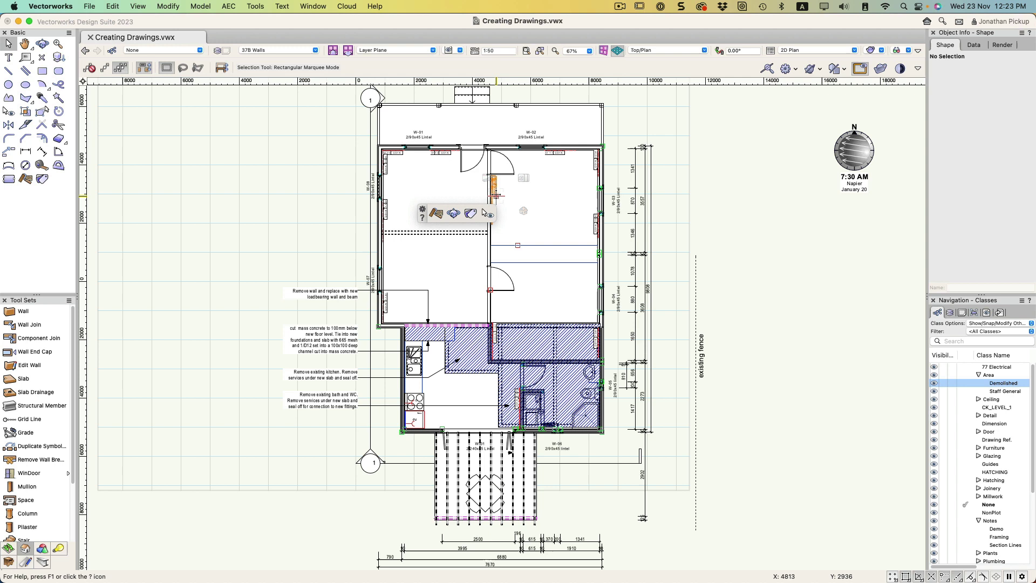
Hide the demolition notes, demolished hatching and kitchen joinery classes with the Visibility Tool.
key(grave)
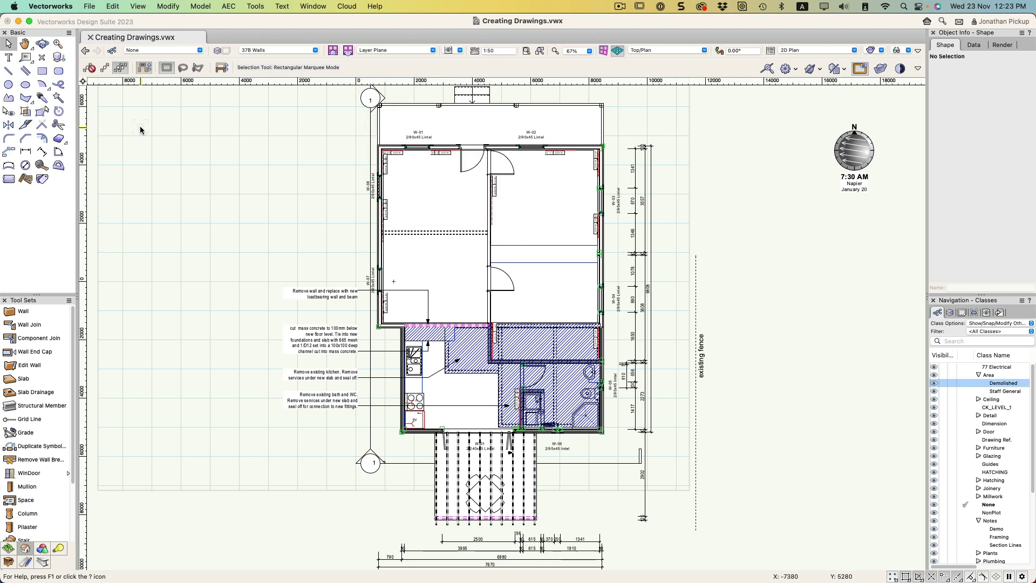
click(11, 114)
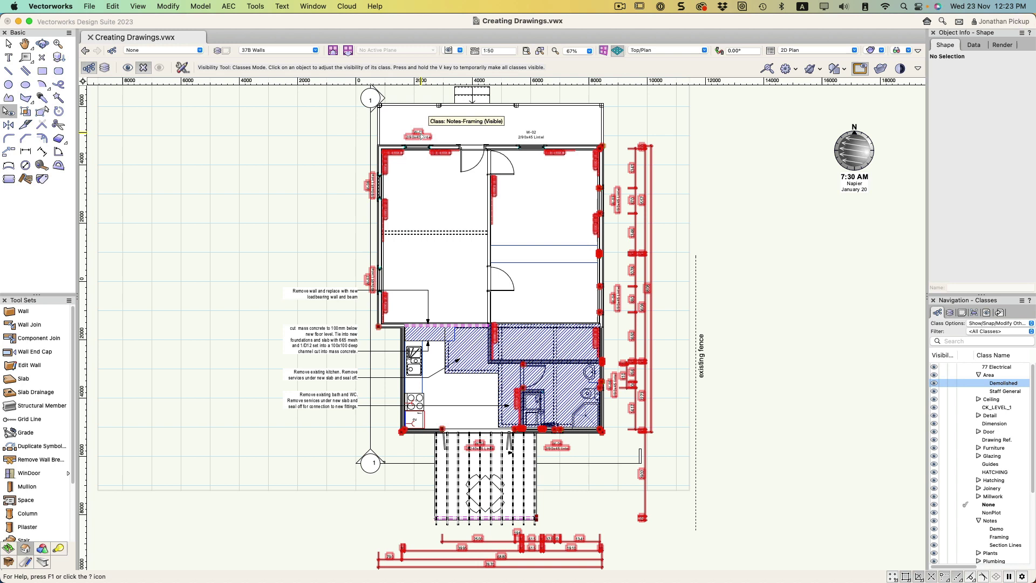
click(328, 294)
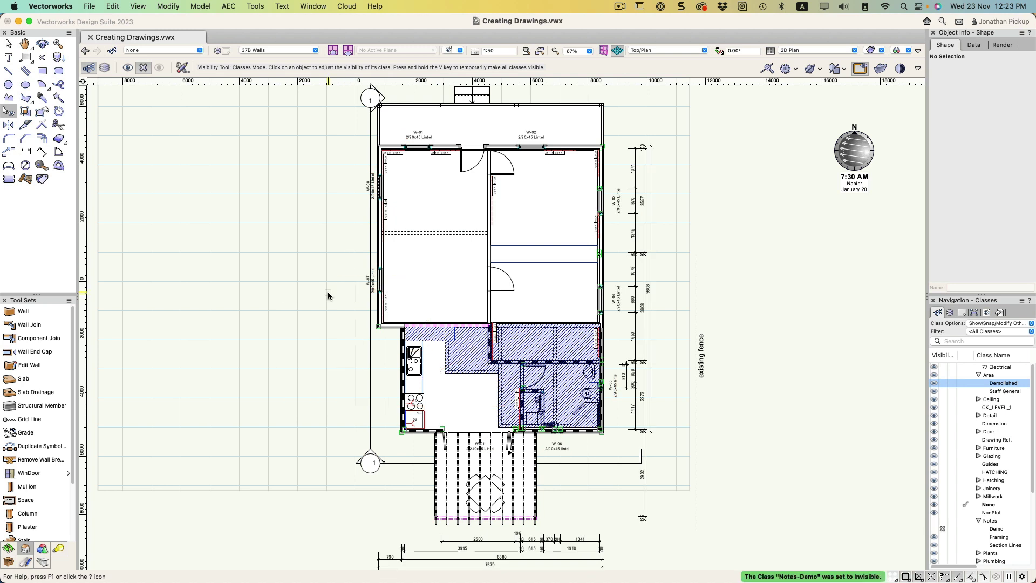
click(440, 339)
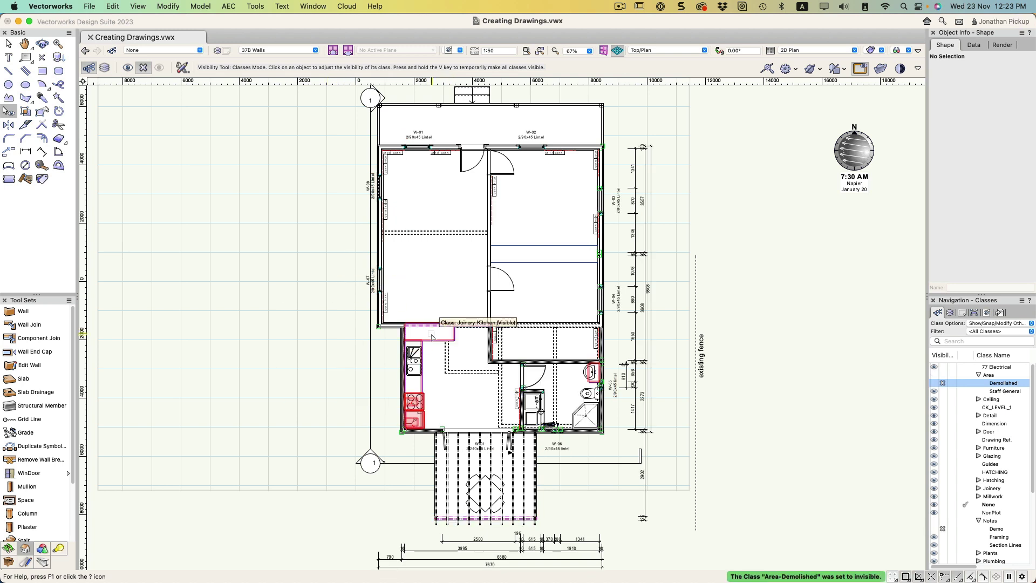
click(438, 340)
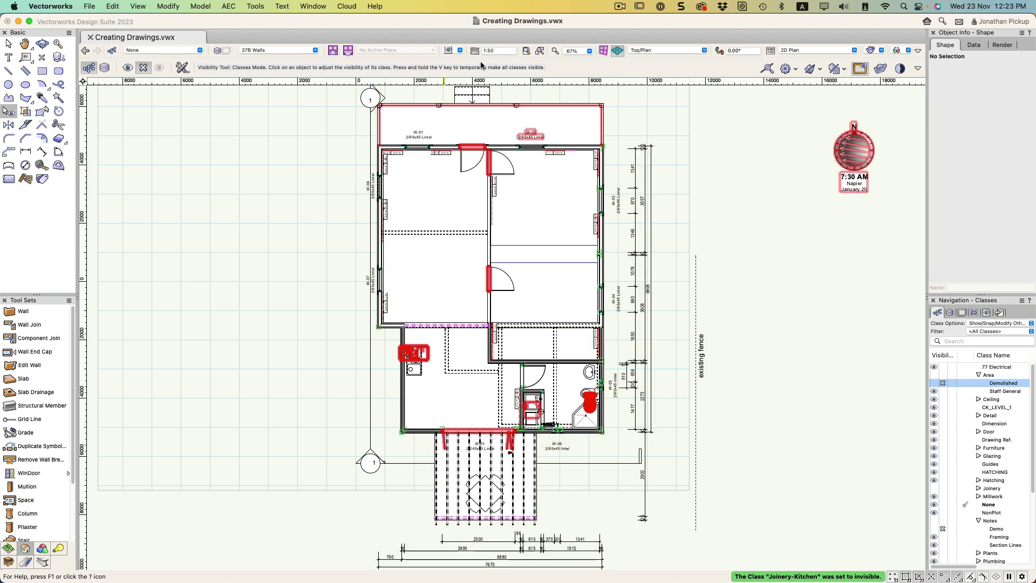
Apply the Framing plan saved view to the drawing.
click(458, 50)
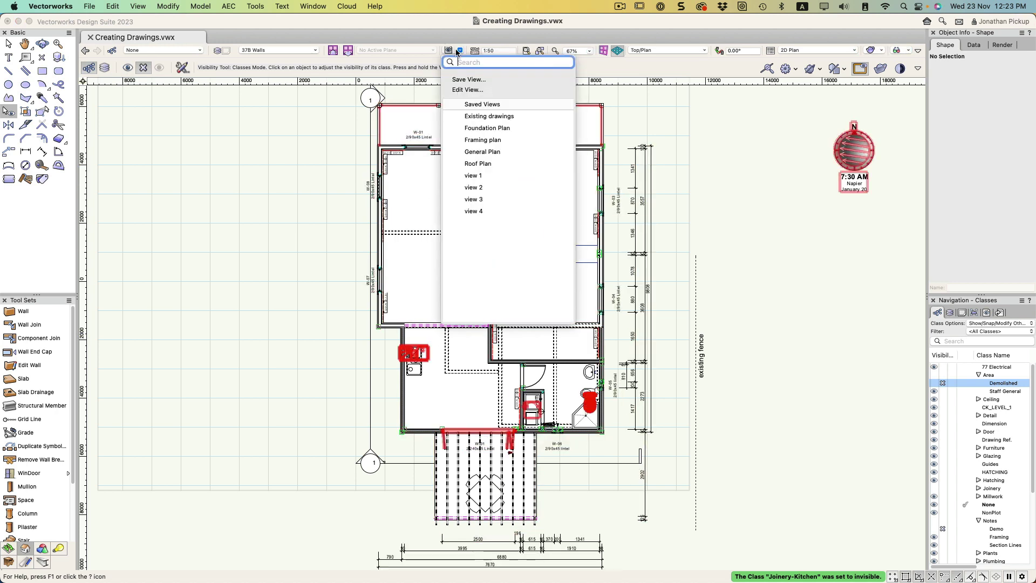
click(461, 142)
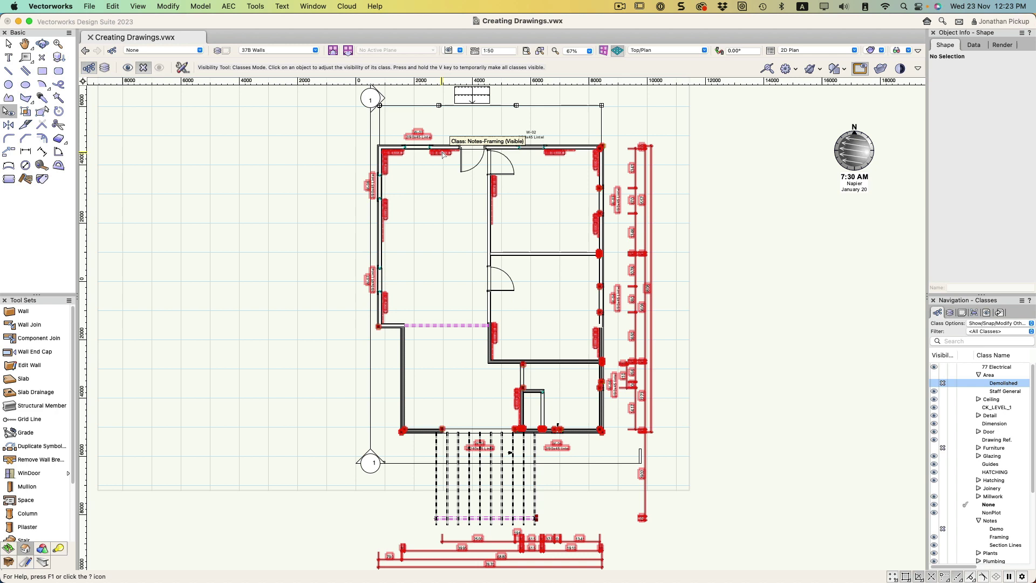
key(x)
scroll(329, 163, down, 1)
scroll(330, 163, down, 2)
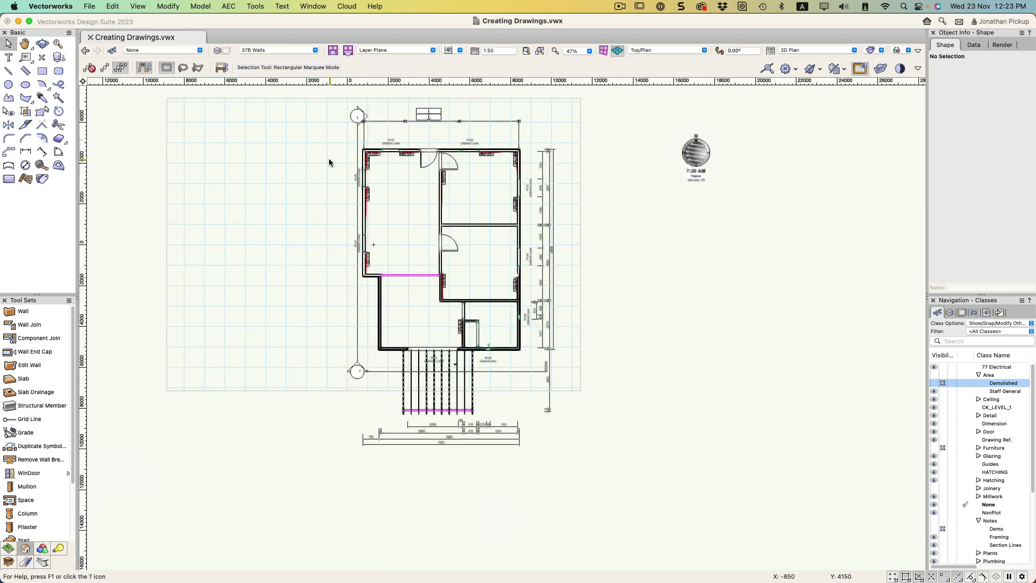
Start a new viewport named Framing Plan View on sheet layer 003 [Framing Plan].
click(89, 7)
mouse_move(138, 6)
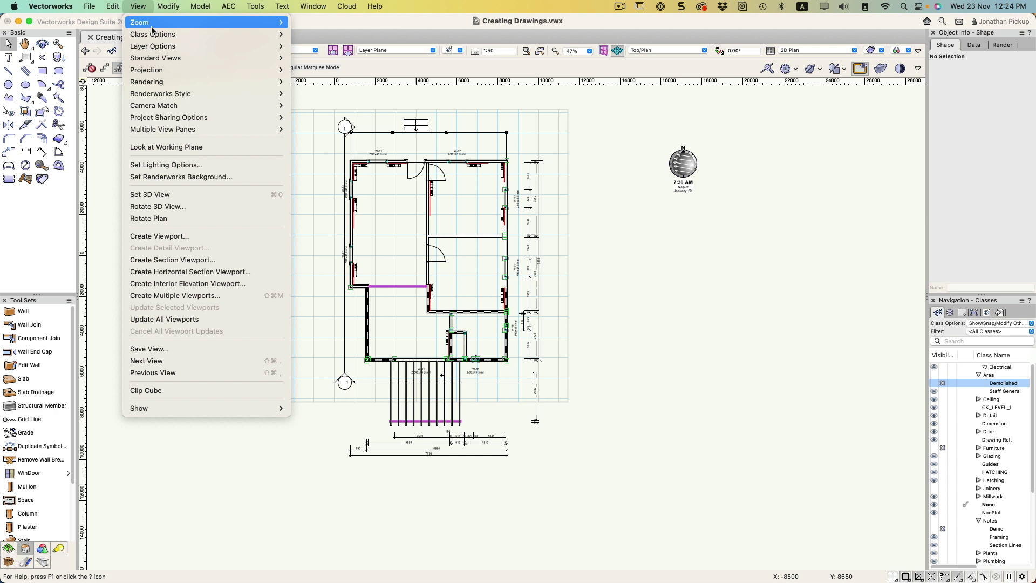
click(165, 237)
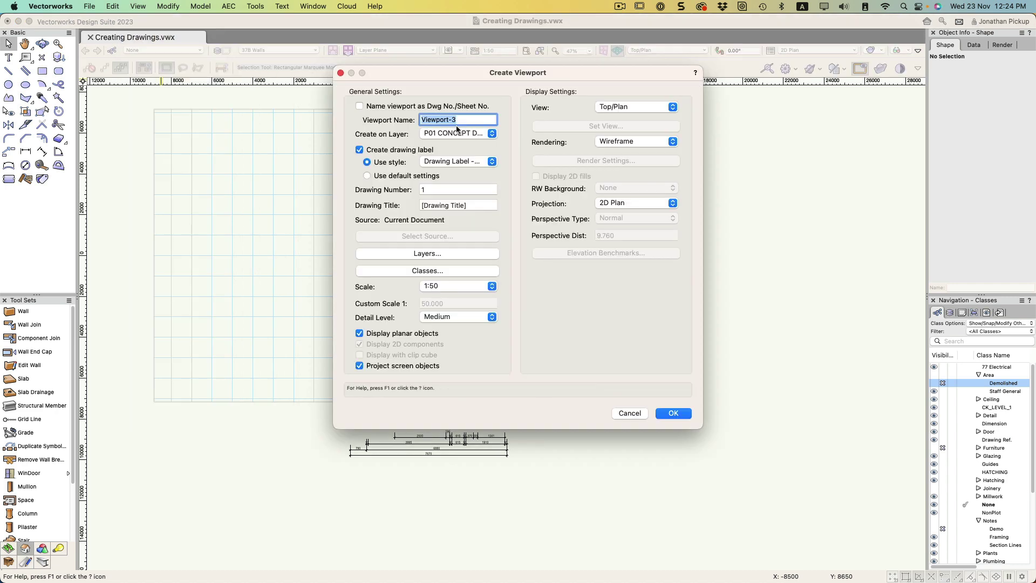
text(Framing PLan View)
click(457, 131)
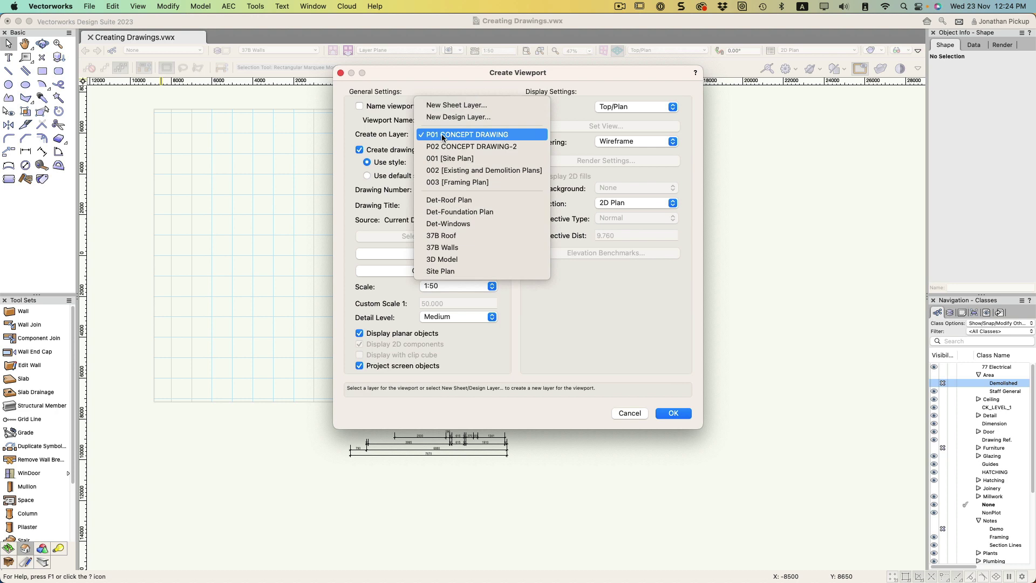
click(453, 183)
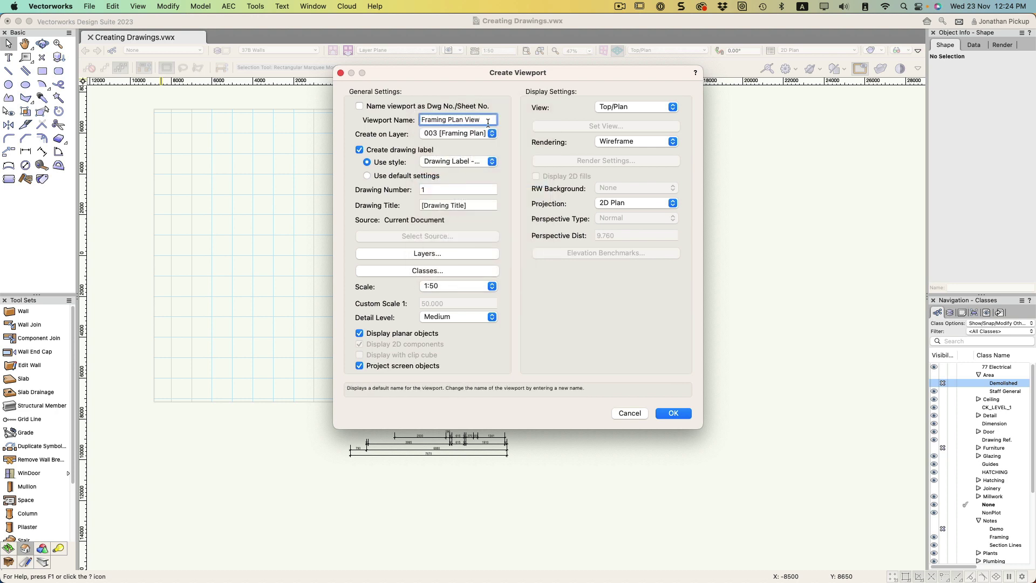
click(455, 121)
drag(449, 122, 393, 125)
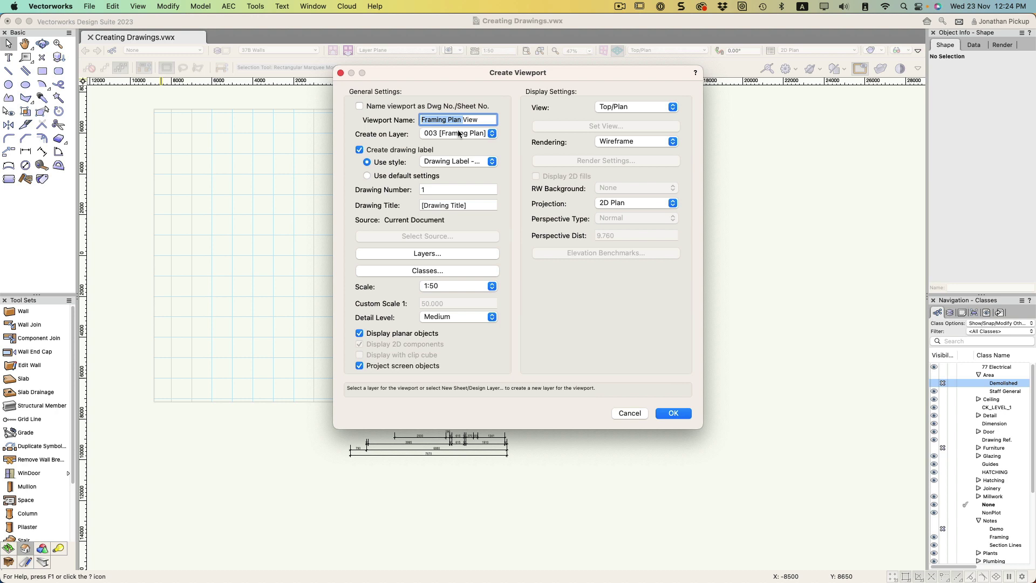
click(428, 136)
click(438, 134)
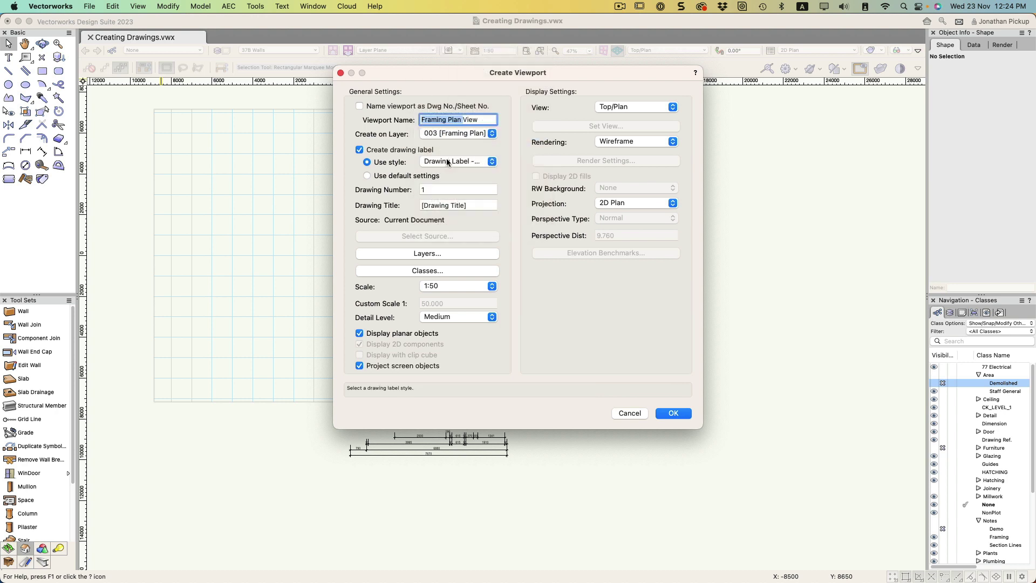
Set the viewport's drawing title to 'Framing Plan'.
click(453, 162)
key(Escape)
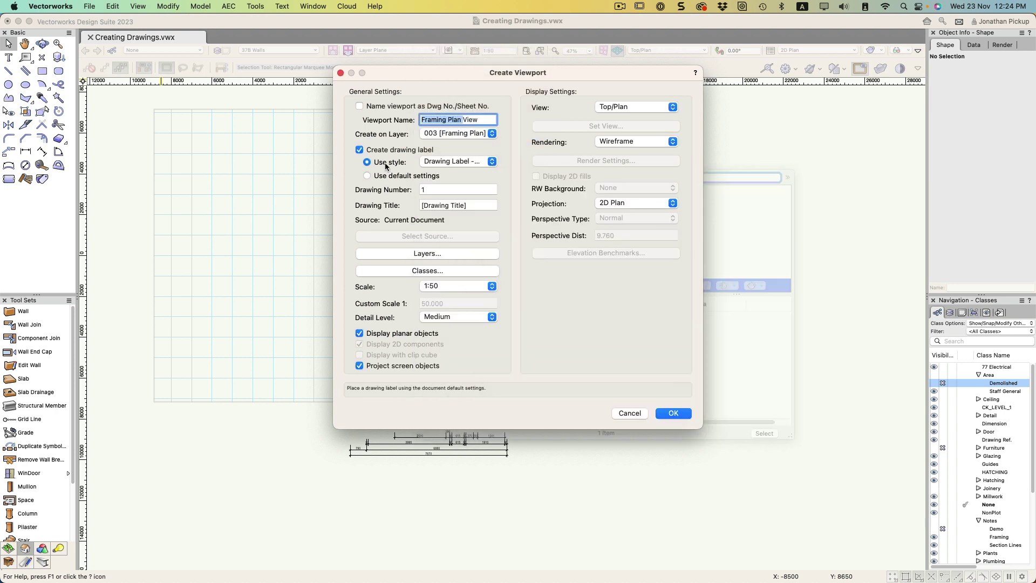
click(411, 190)
click(402, 204)
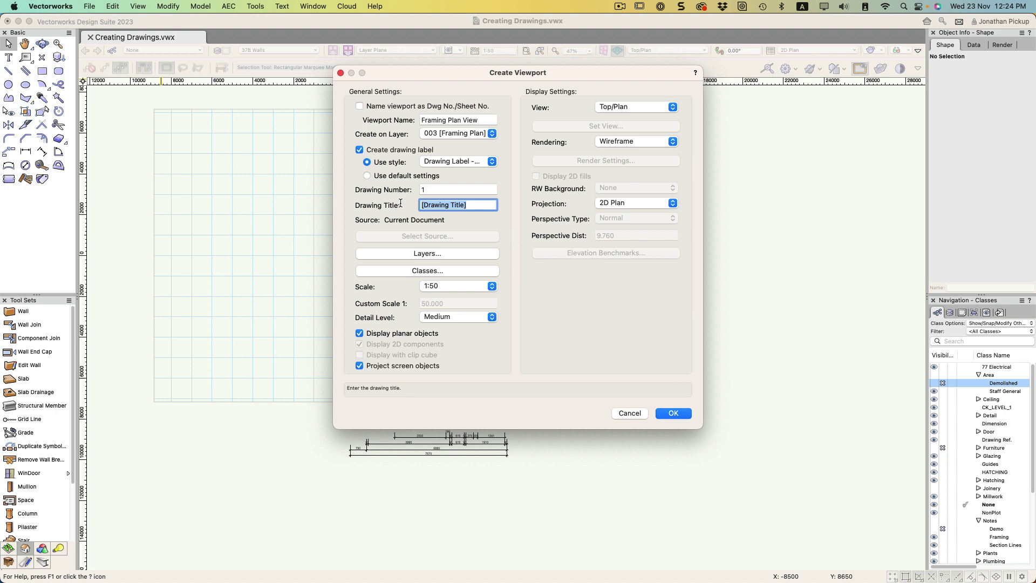
text(Framing Plan)
Accept the viewport's layer and class visibility settings and create the 1:50 viewport.
click(444, 253)
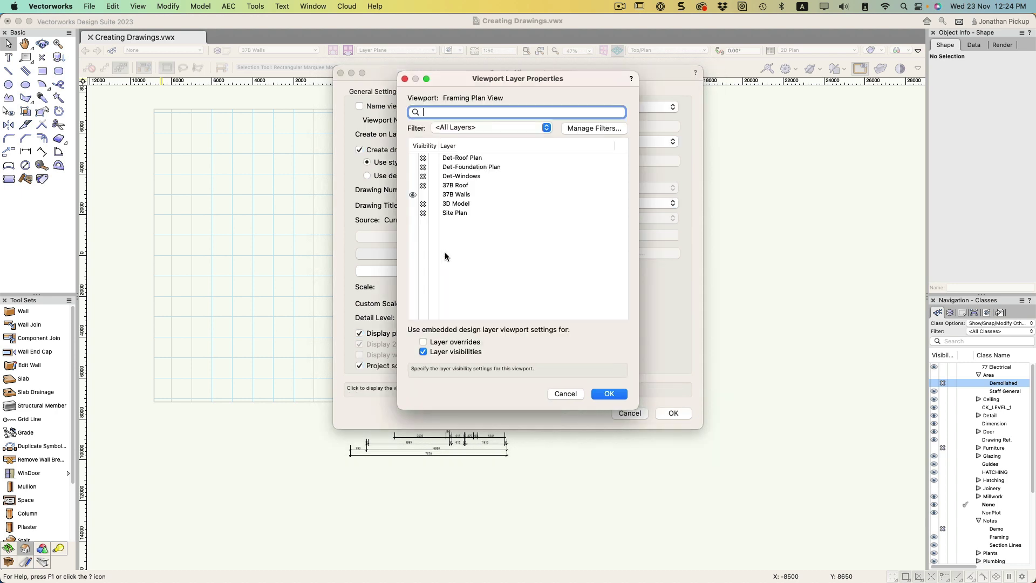
click(608, 393)
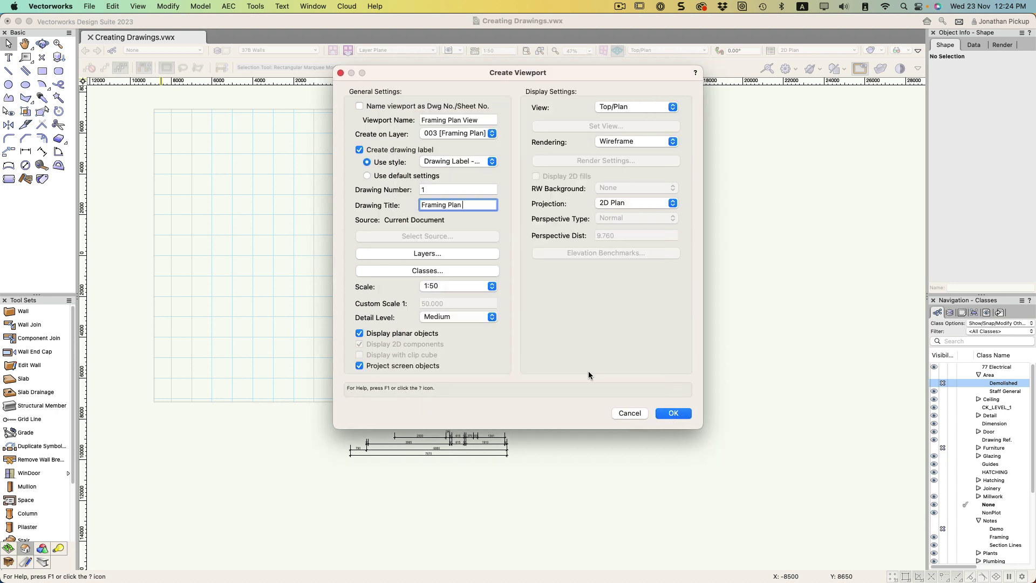
click(430, 271)
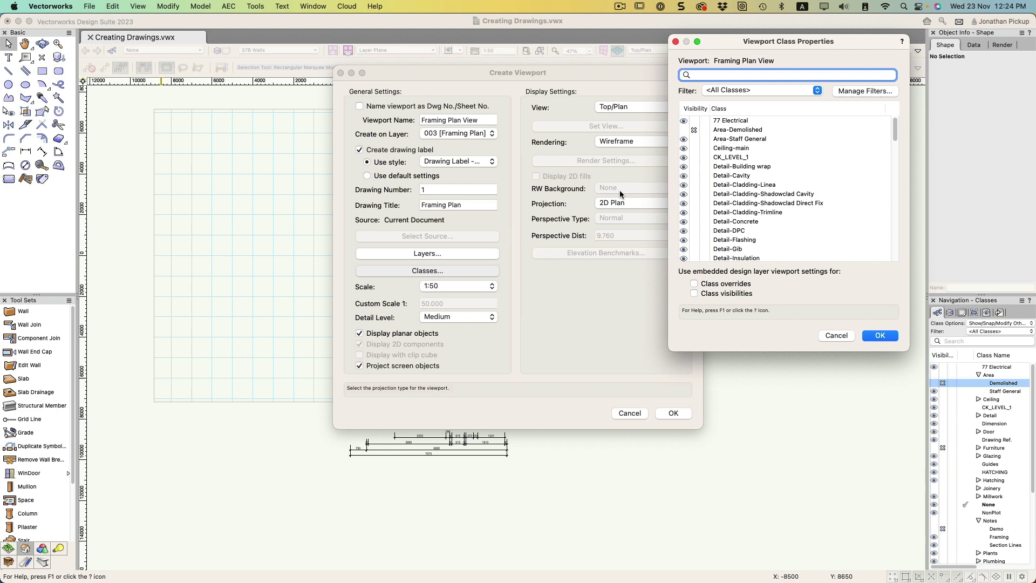
scroll(699, 140, down, 15)
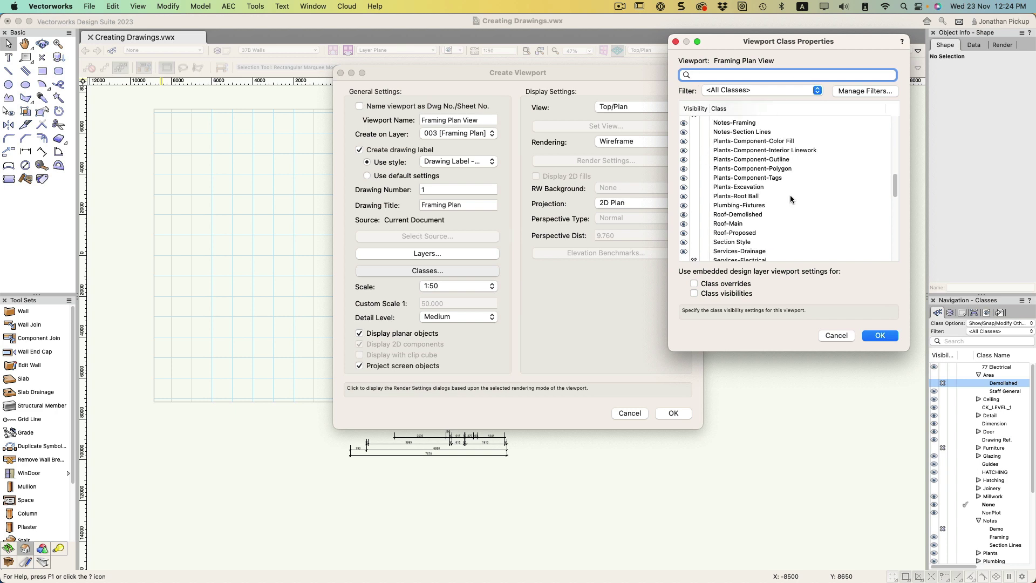
click(881, 335)
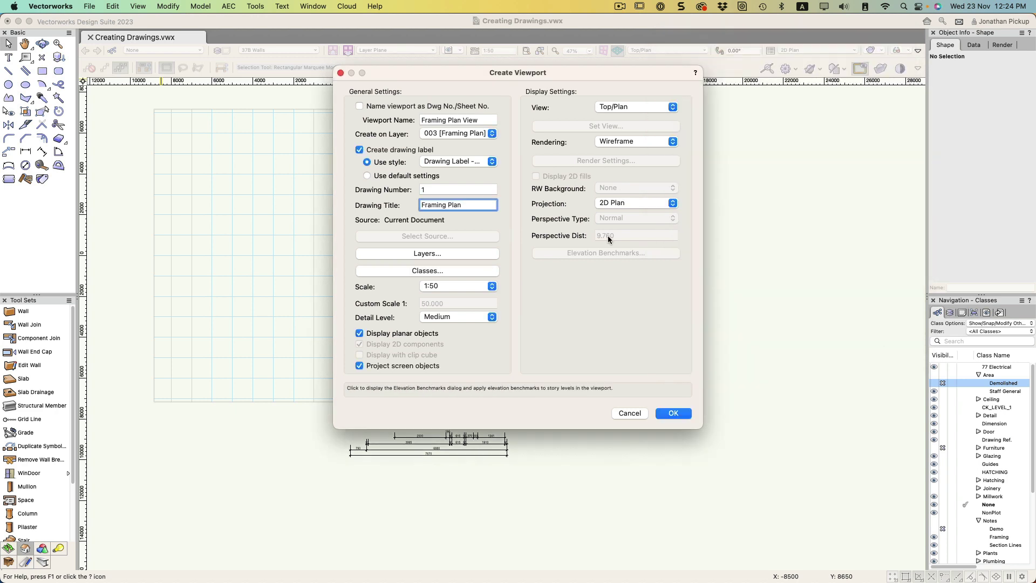
click(669, 413)
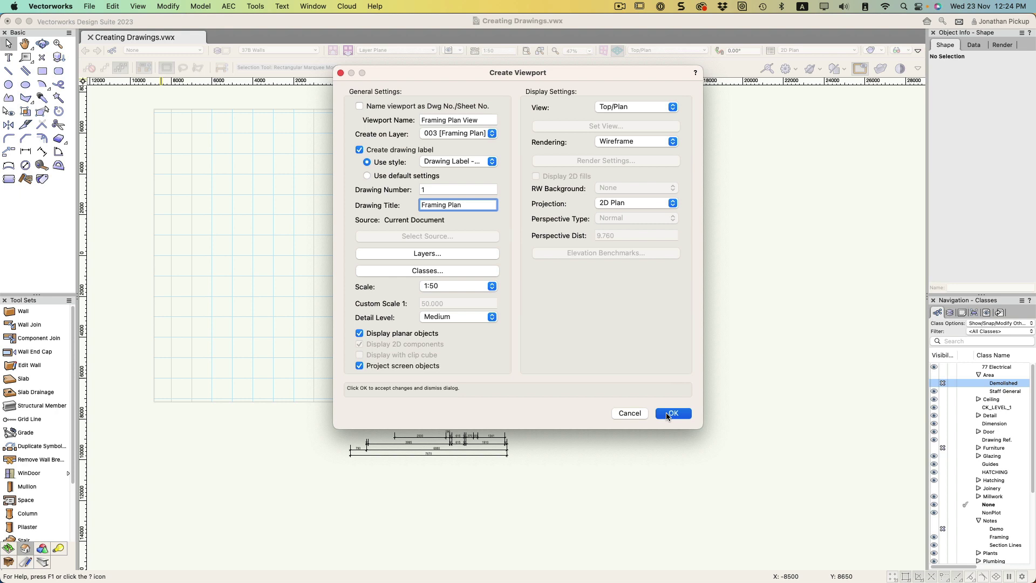
Move the Framing Plan viewport further left on sheet 003 and begin editing its crop.
scroll(640, 354, down, 2)
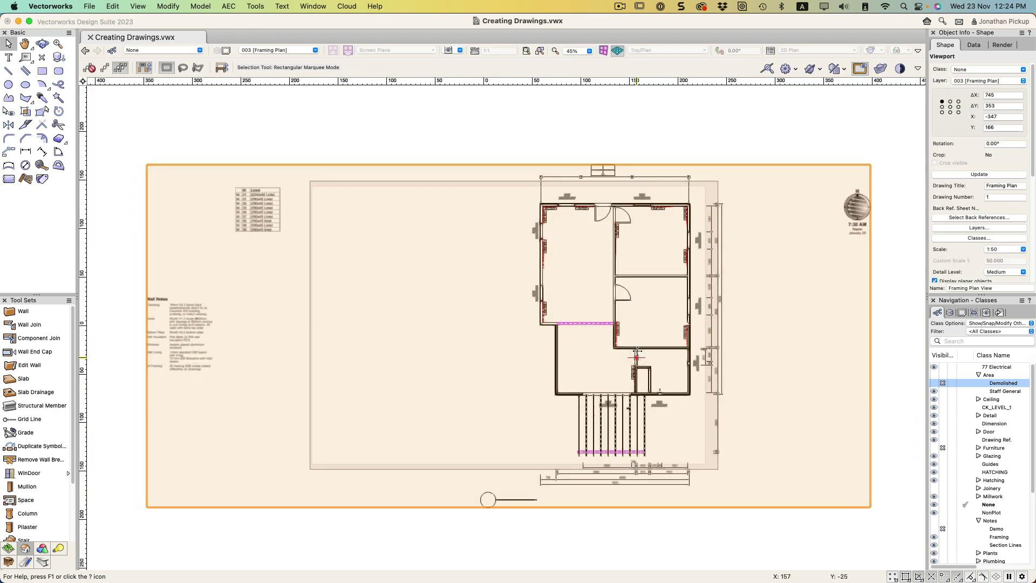
middle_drag(637, 354, 595, 339)
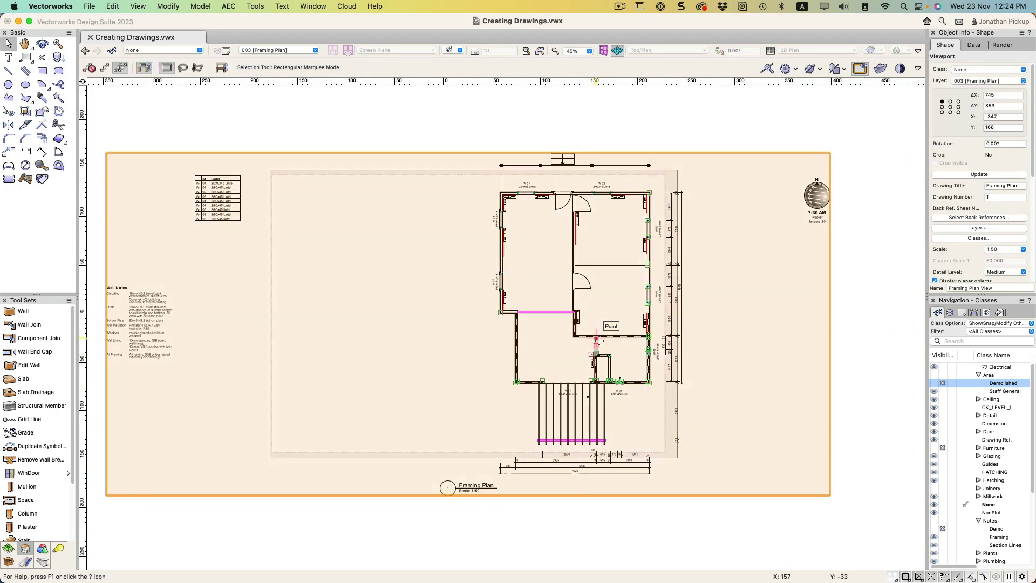
drag(570, 338, 461, 340)
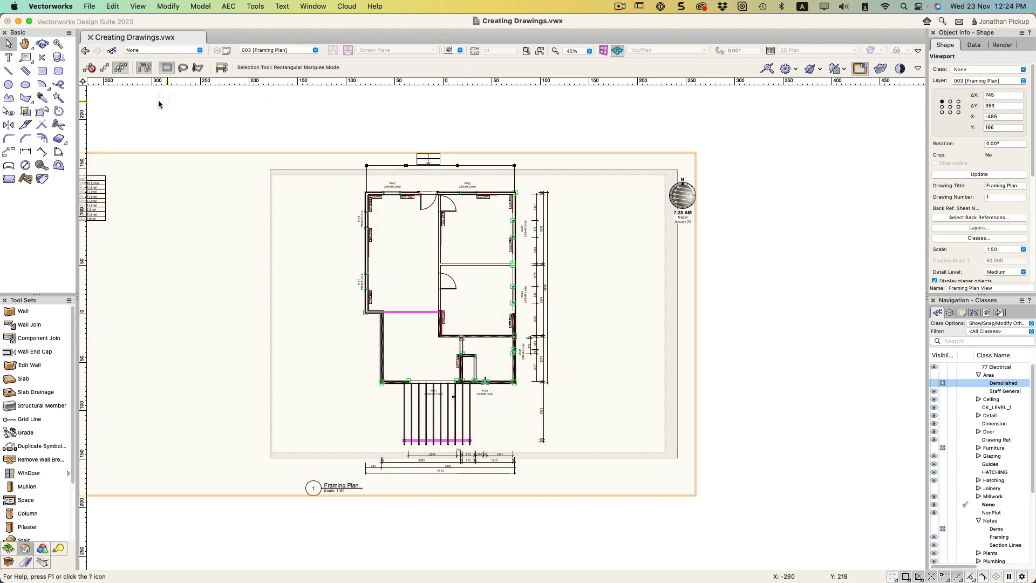
right_click(363, 193)
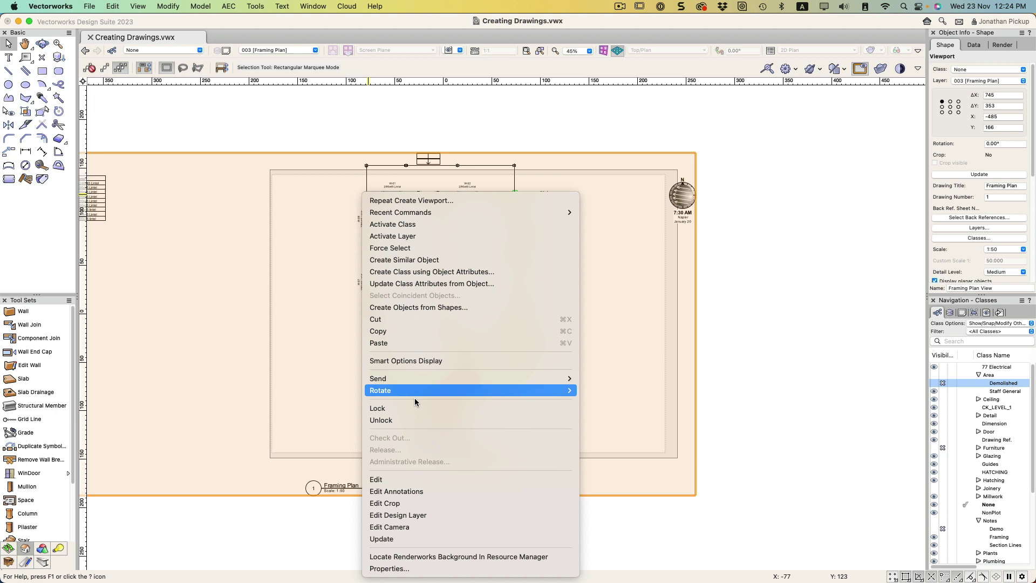
click(400, 503)
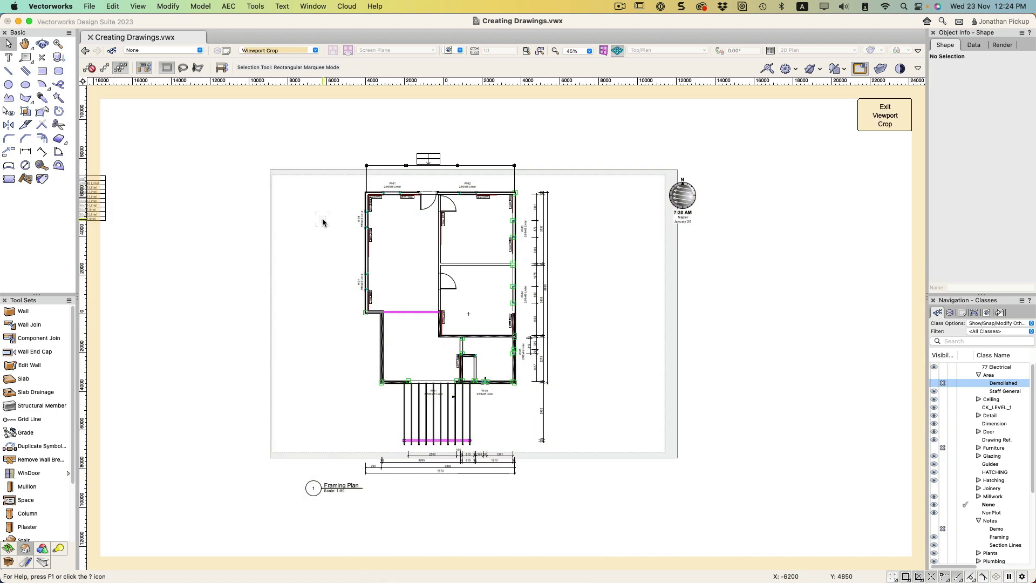
Crop the viewport with an 11650 × 17300 rectangle around the floor plan, then exit crop editing.
key(4)
click(333, 144)
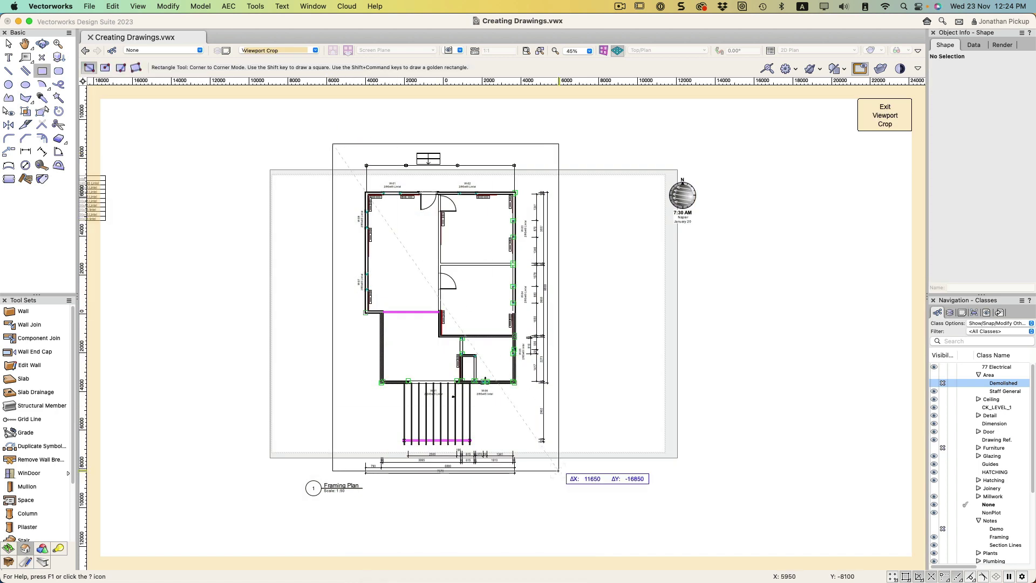
click(558, 479)
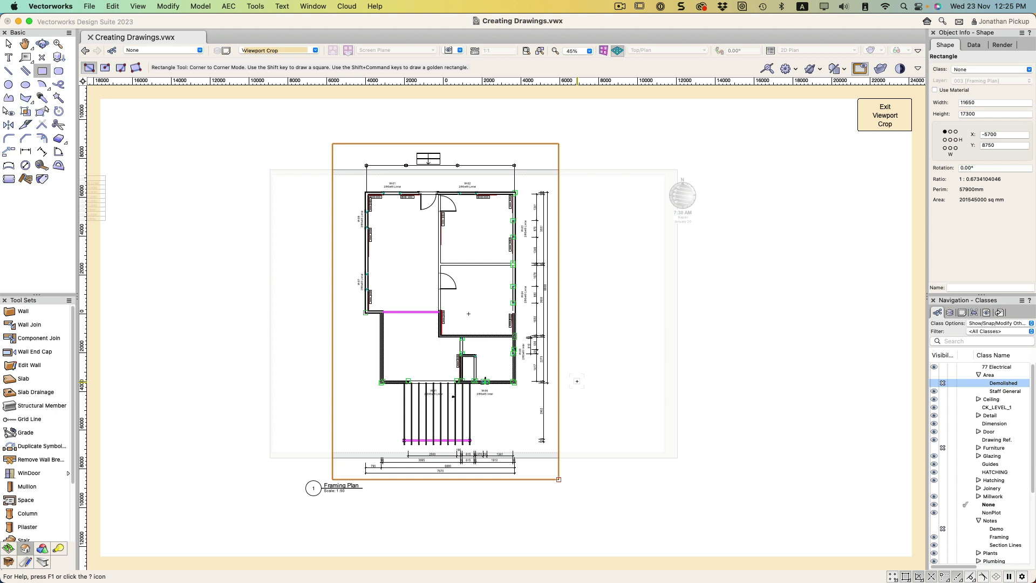
key(x)
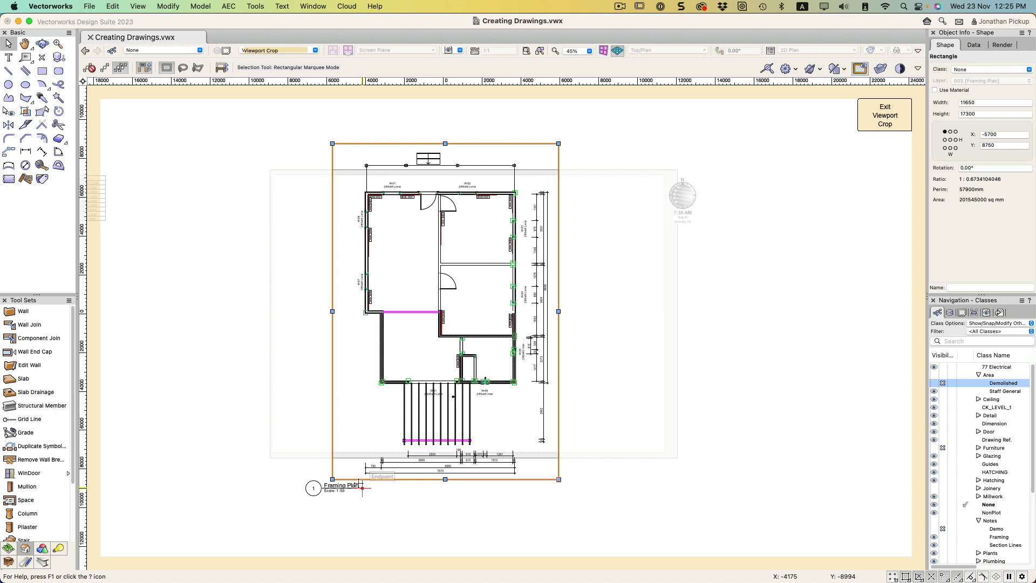
key(x)
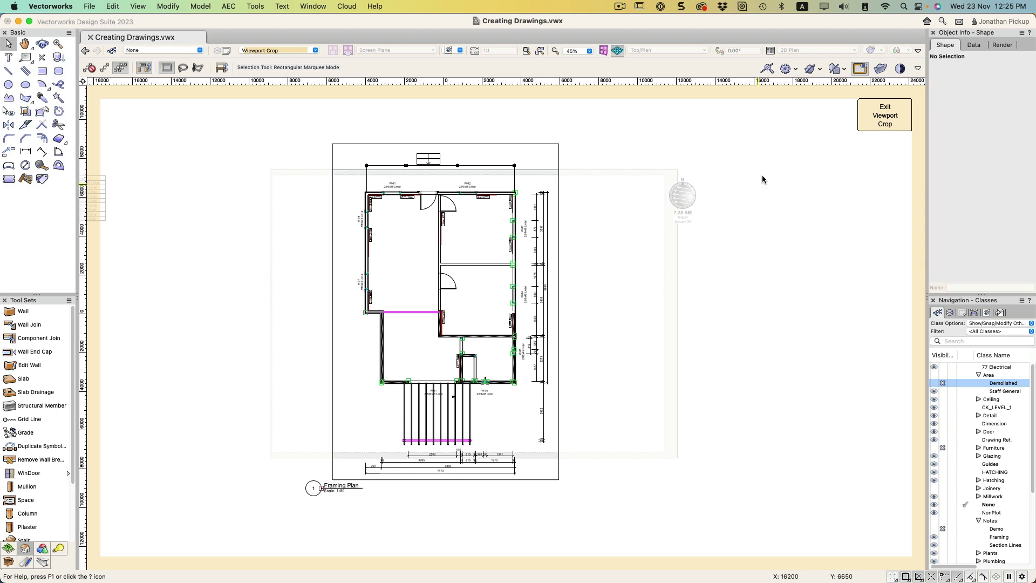
click(886, 115)
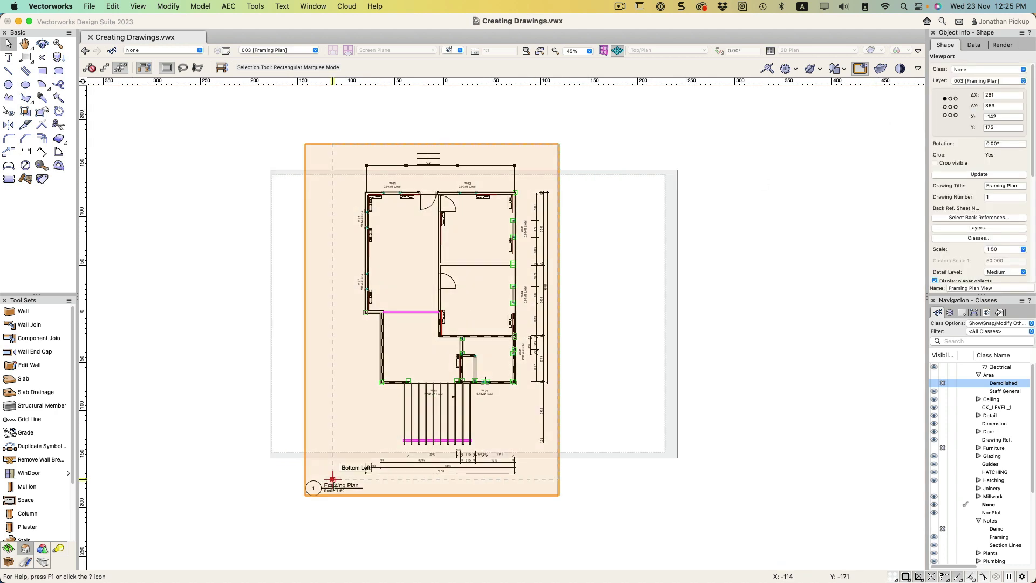
Rotate the Framing Plan viewport 90° left into landscape and shift it up and right.
right_click(333, 480)
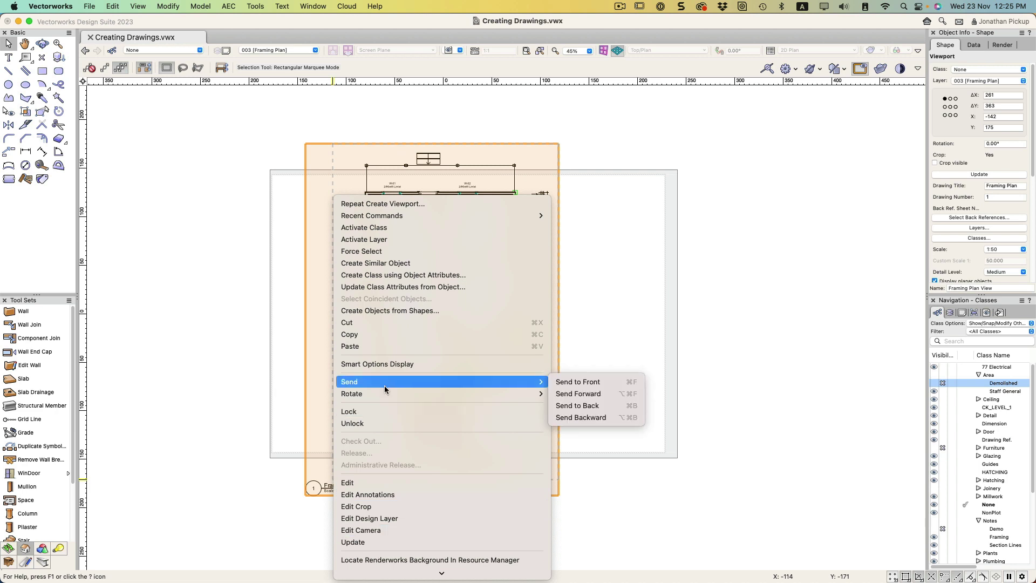
mouse_move(420, 394)
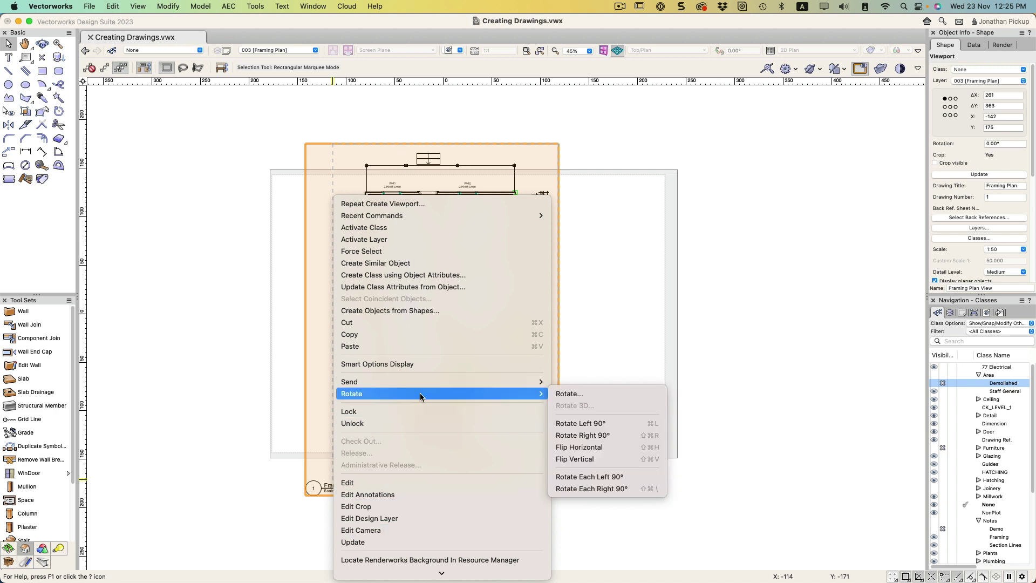
click(605, 426)
drag(424, 384, 462, 373)
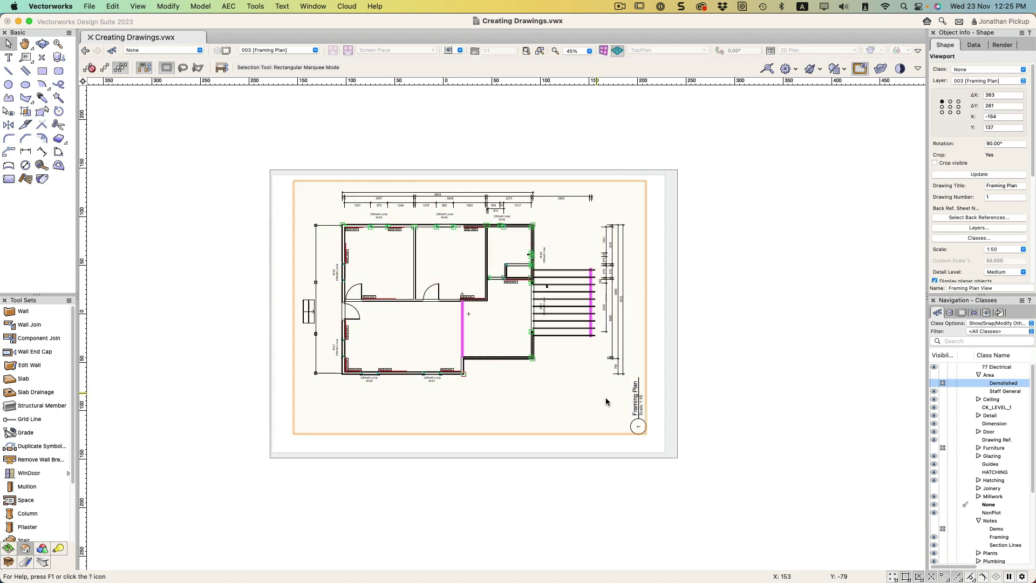
Rotate the Framing Plan label back to horizontal, move it lower left, then nudge the viewport.
right_click(643, 410)
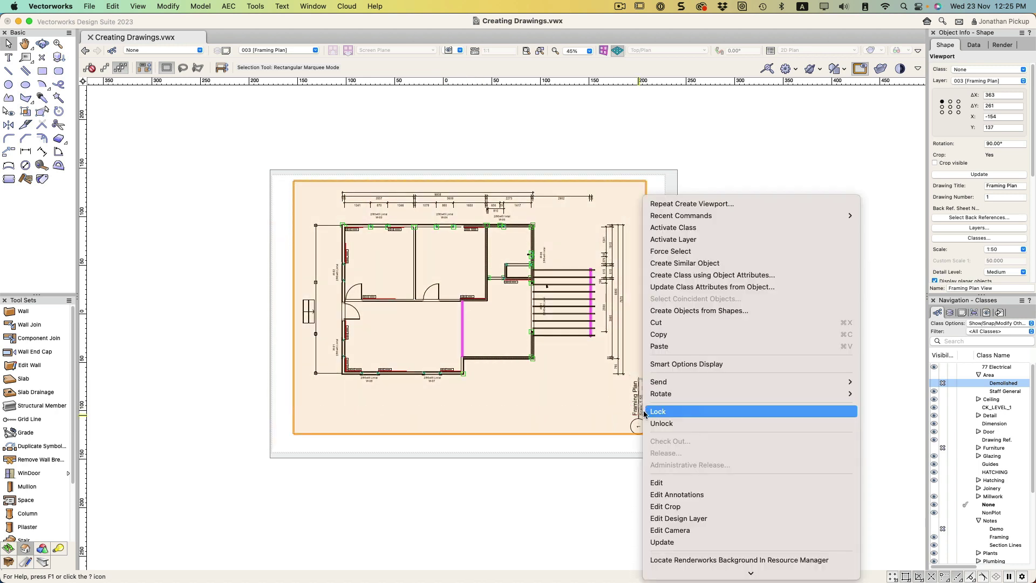
click(656, 494)
right_click(639, 427)
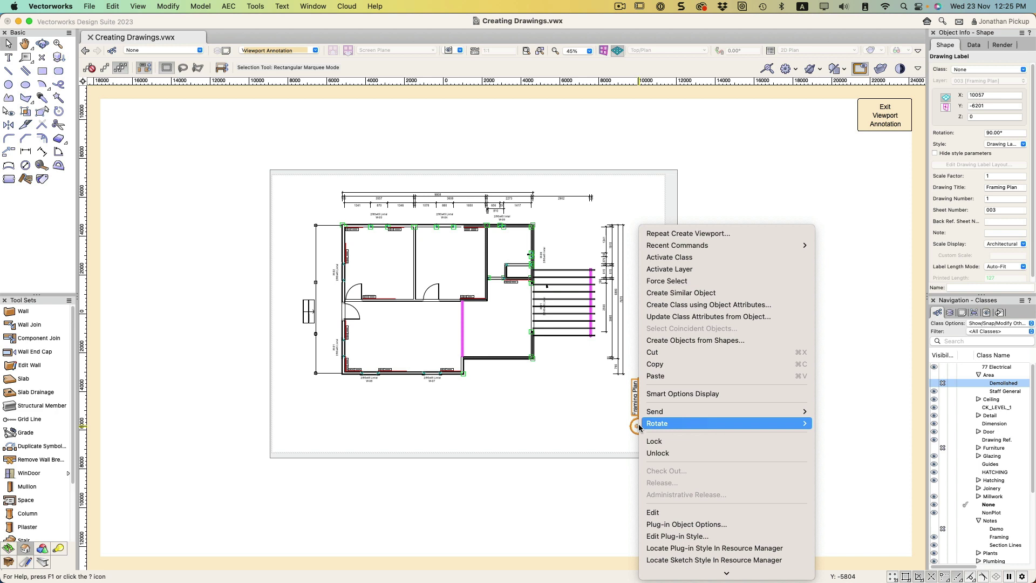
mouse_move(652, 424)
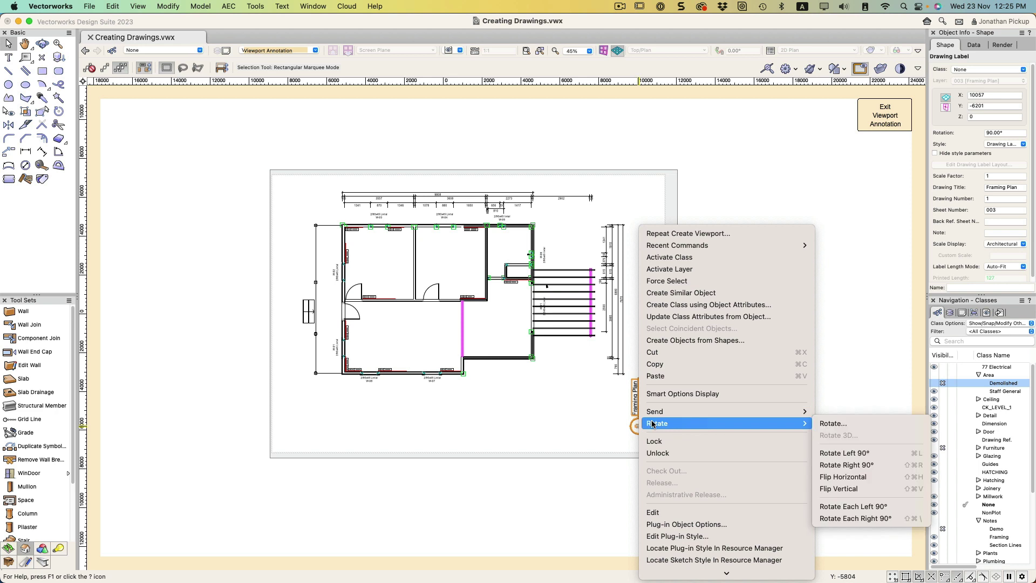
click(878, 465)
drag(610, 405, 351, 413)
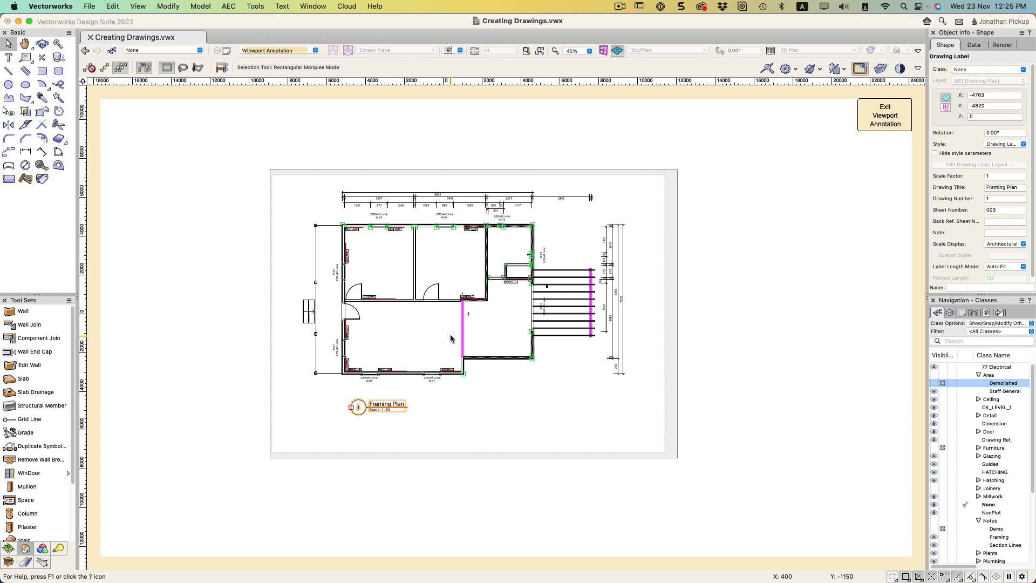
click(886, 115)
drag(617, 275, 597, 281)
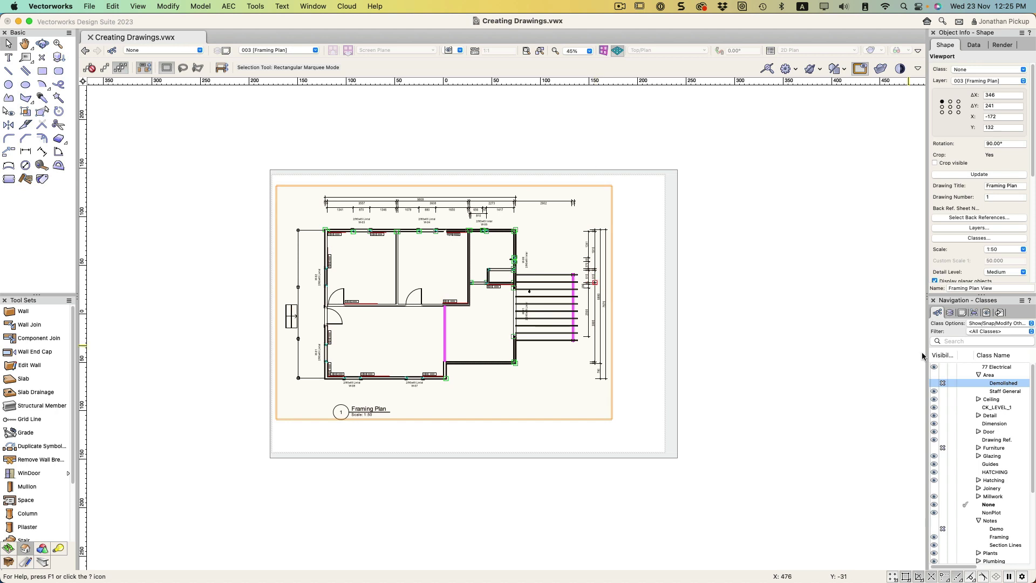
Copy the title block border from sheet 002 Existing and Demolition onto sheet 003.
click(964, 313)
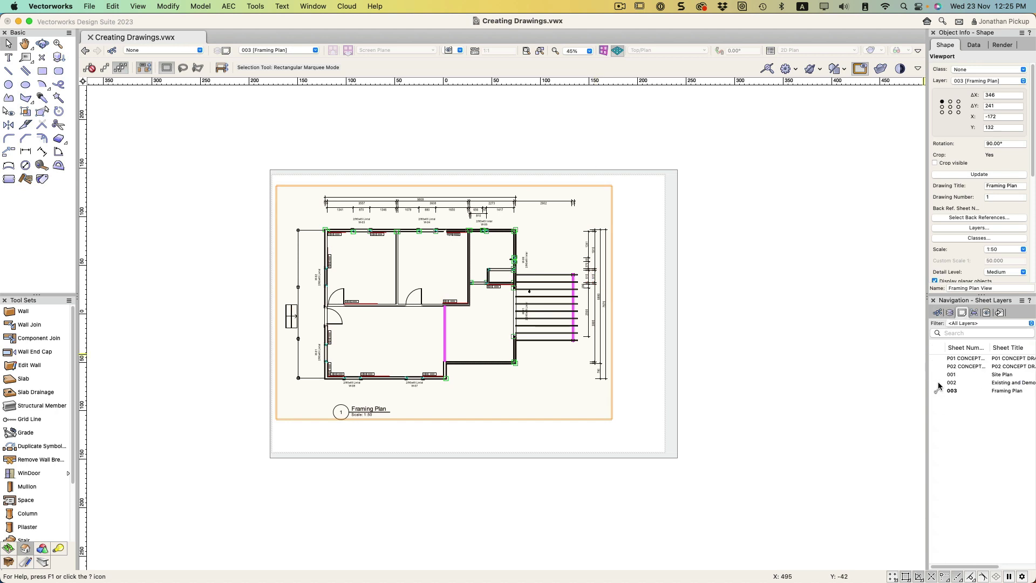
click(939, 384)
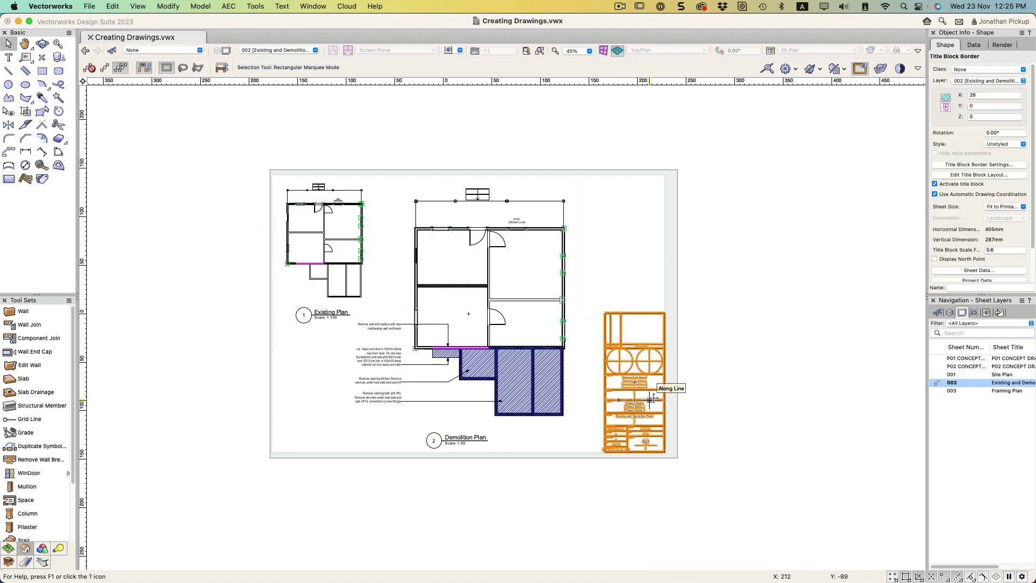
click(938, 391)
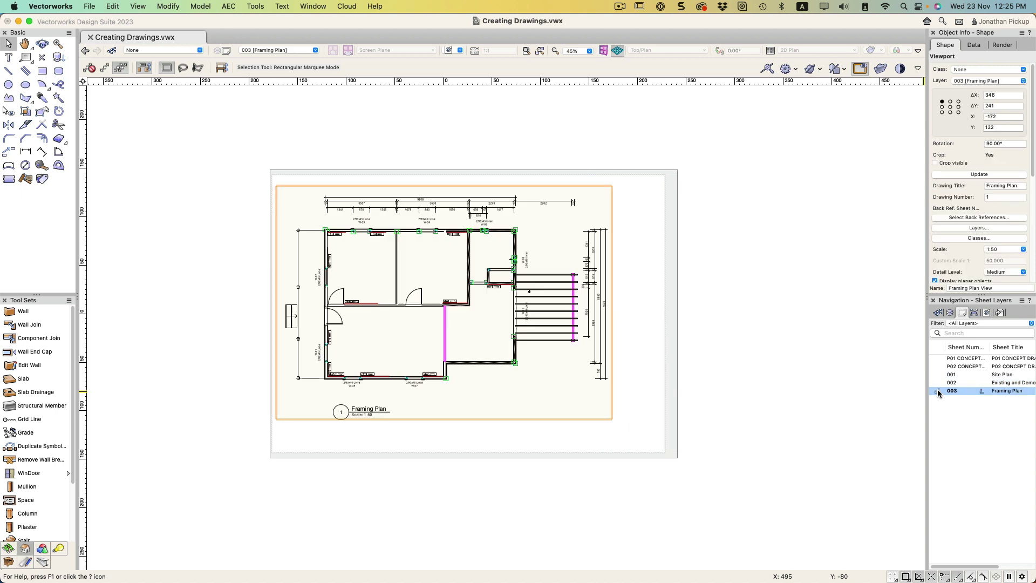
click(675, 396)
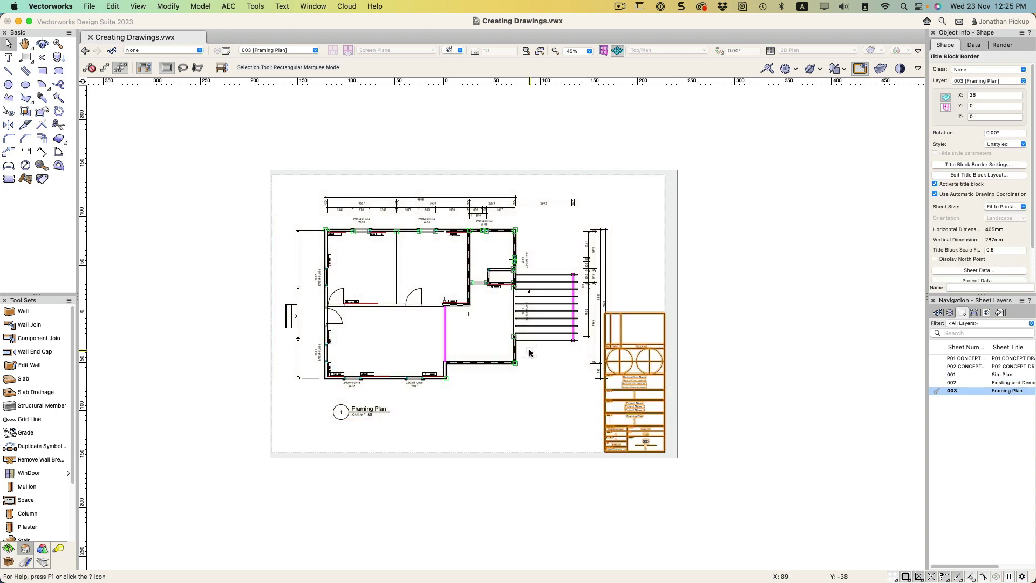
Nudge the title block border slightly left, then deselect and review the whole sheet.
scroll(590, 319, up, 5)
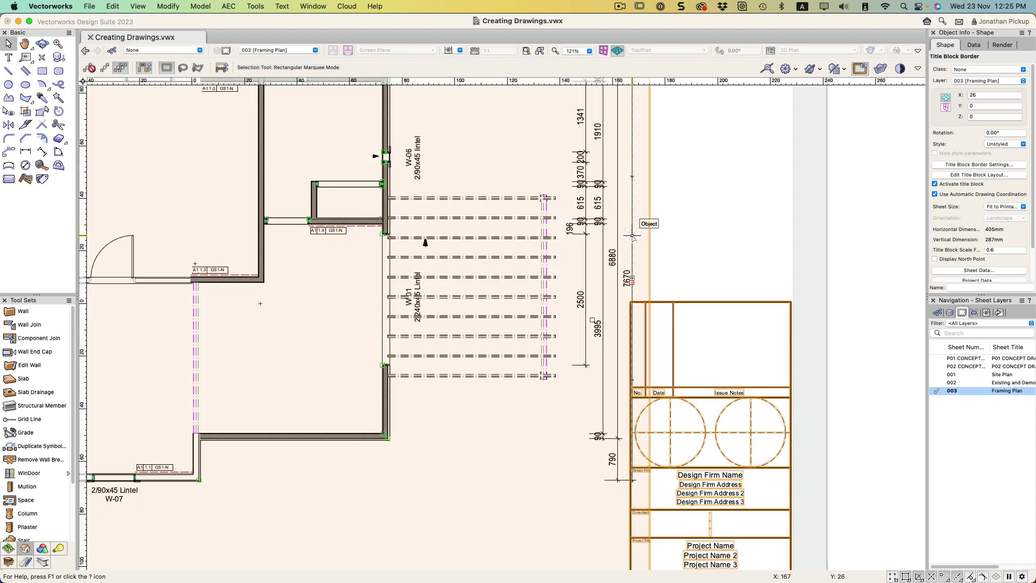
drag(633, 235, 620, 236)
scroll(699, 245, down, 2)
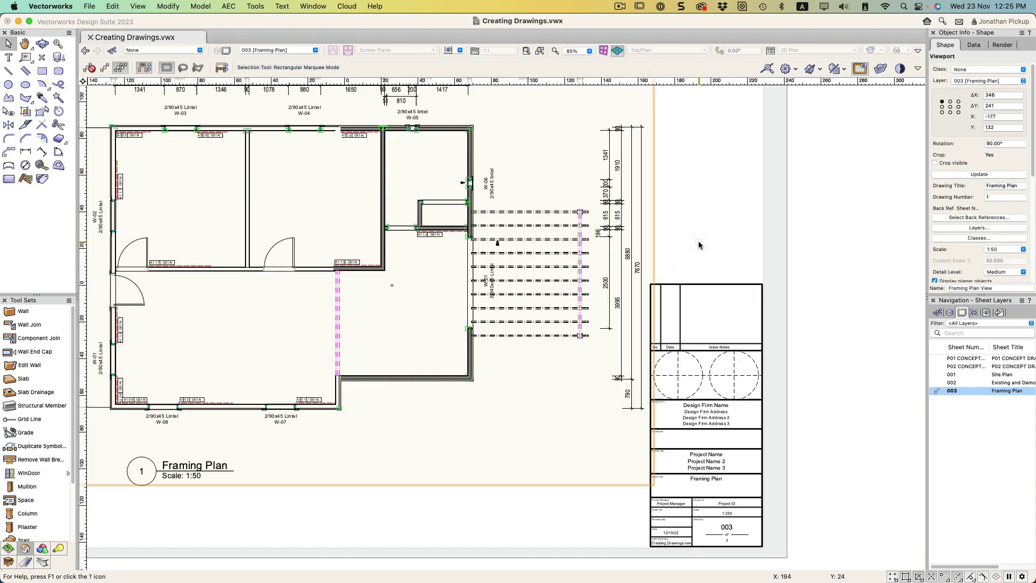
click(699, 245)
scroll(700, 243, down, 3)
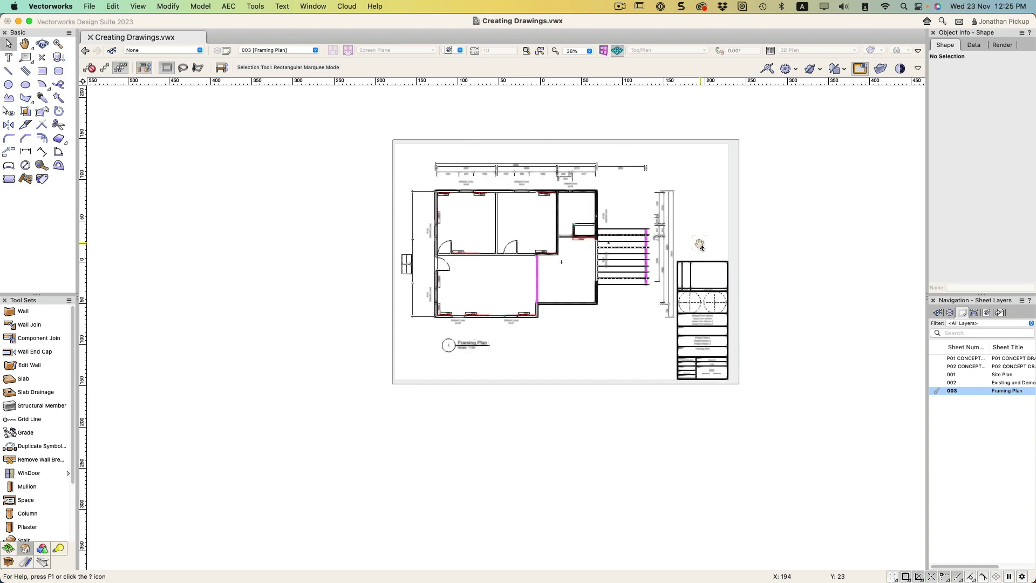
middle_drag(700, 244, 634, 267)
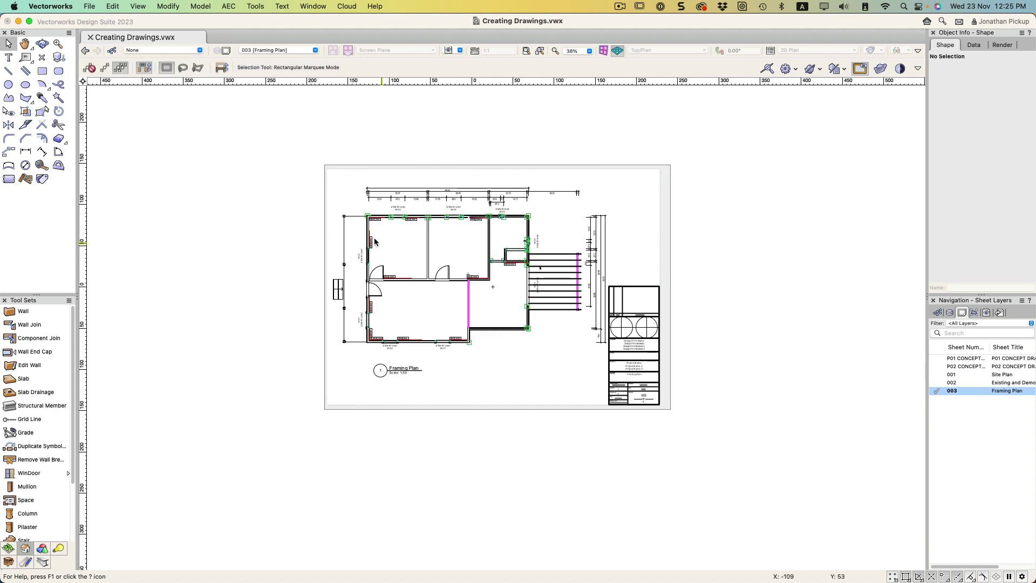
scroll(367, 234, up, 3)
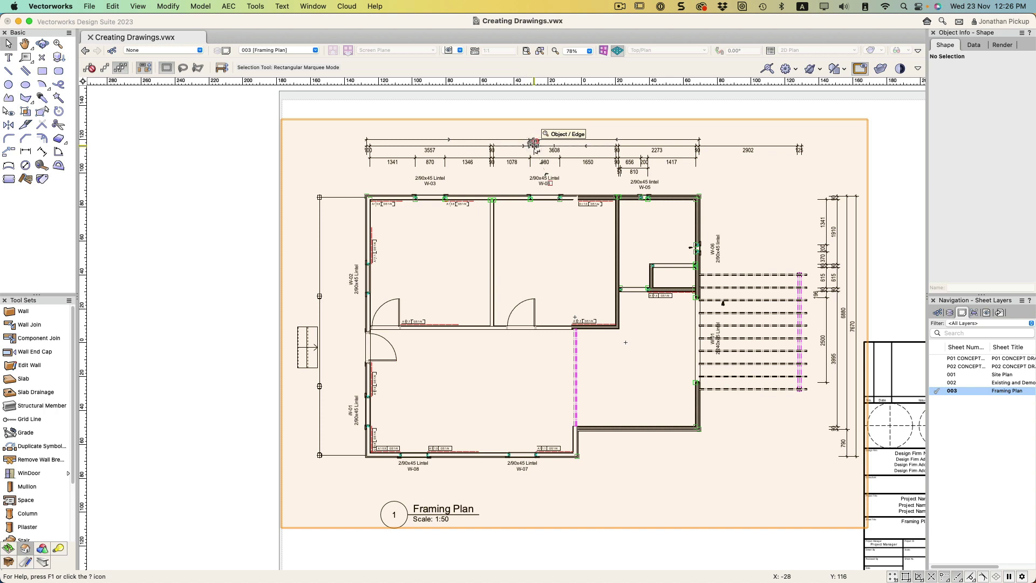
In the 37B Walls design layer, raise the overall 9808 dimension above the smaller dimensions.
right_click(535, 144)
click(572, 464)
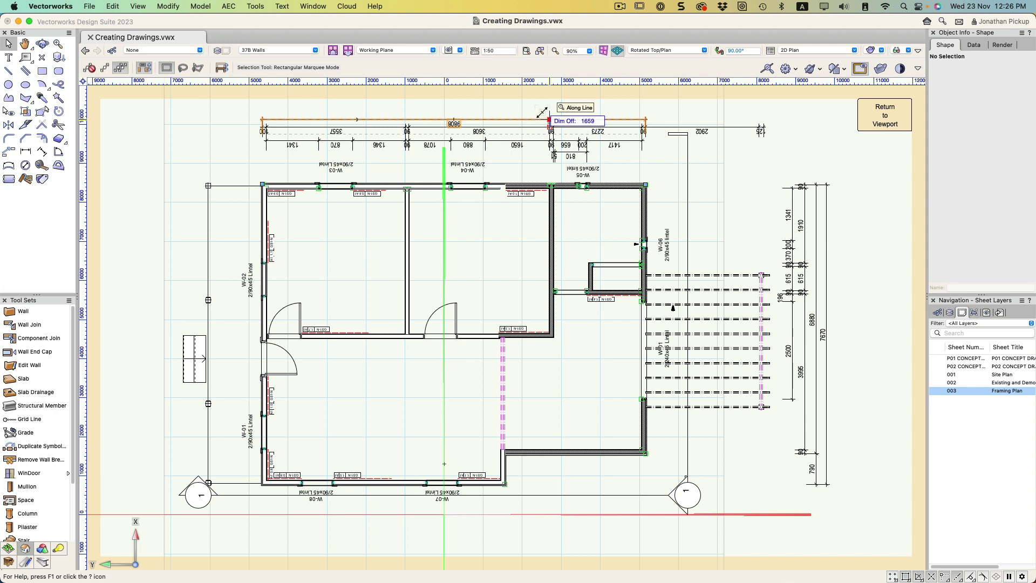
drag(547, 118, 543, 112)
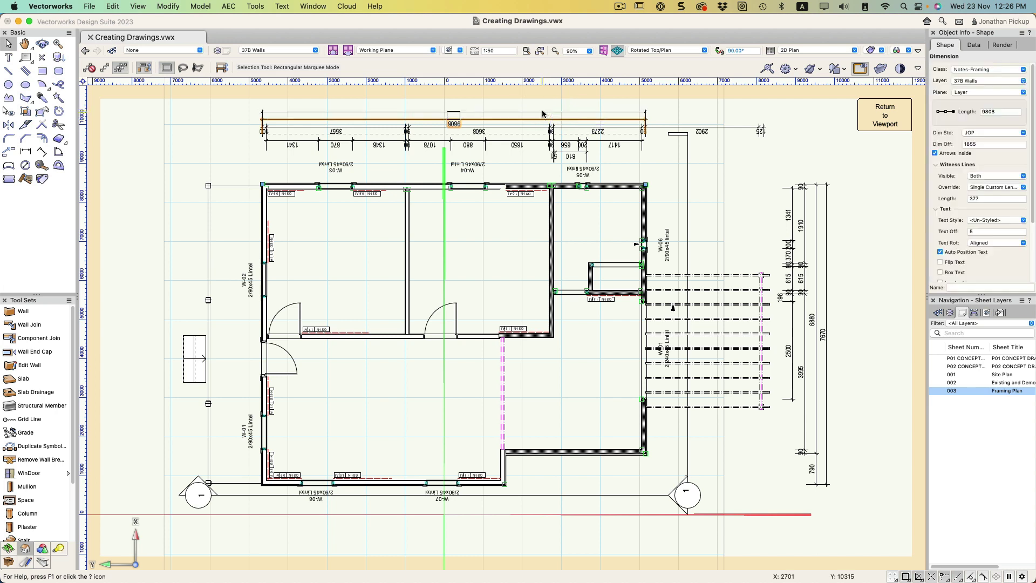
click(883, 116)
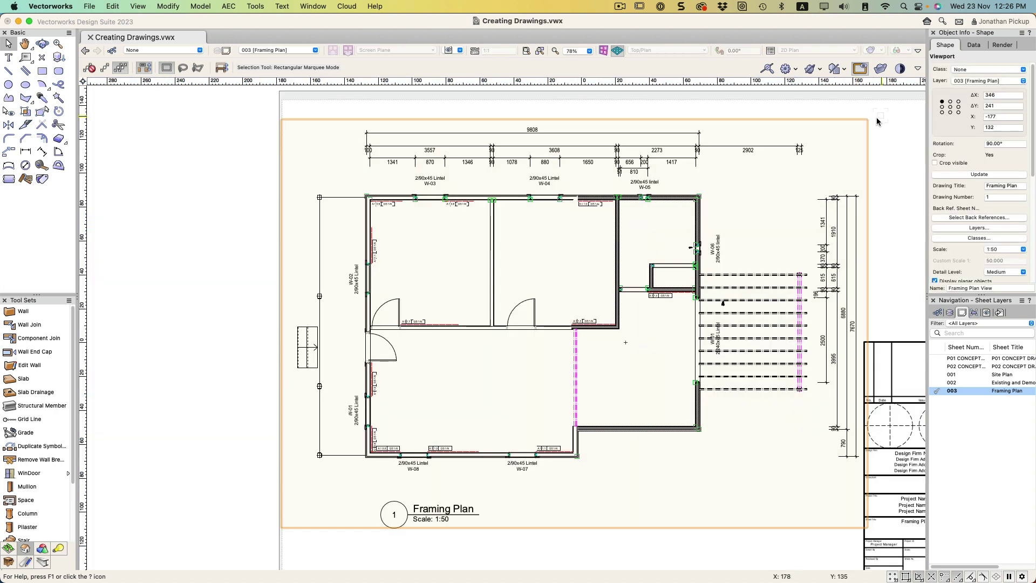